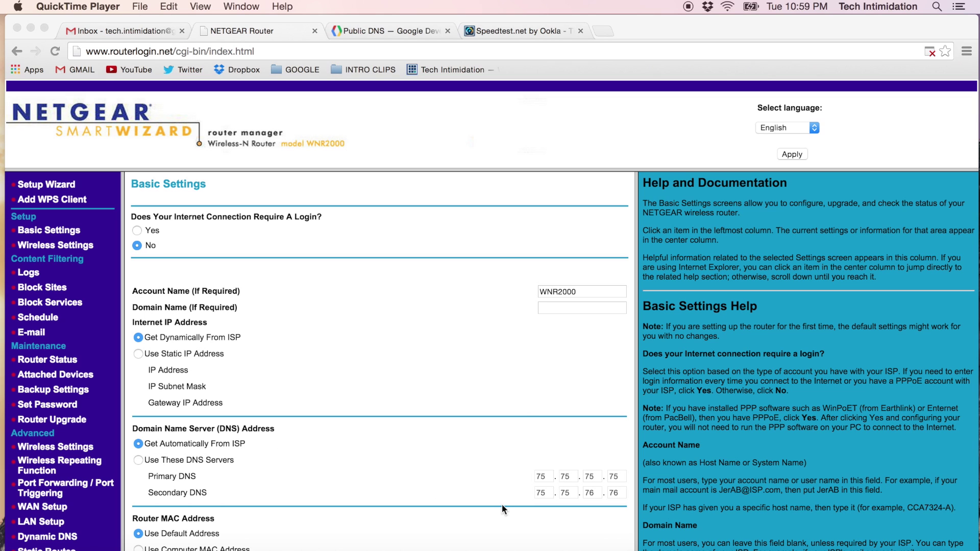
Step: Bring Chrome to the front and switch to the Speedtest.net by Ookla tab
left_click(515, 517)
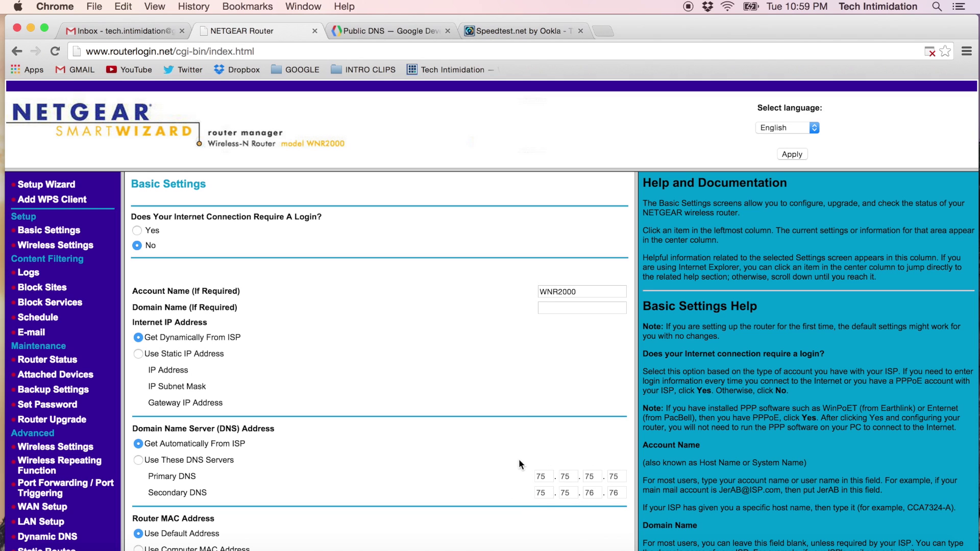
left_click(513, 31)
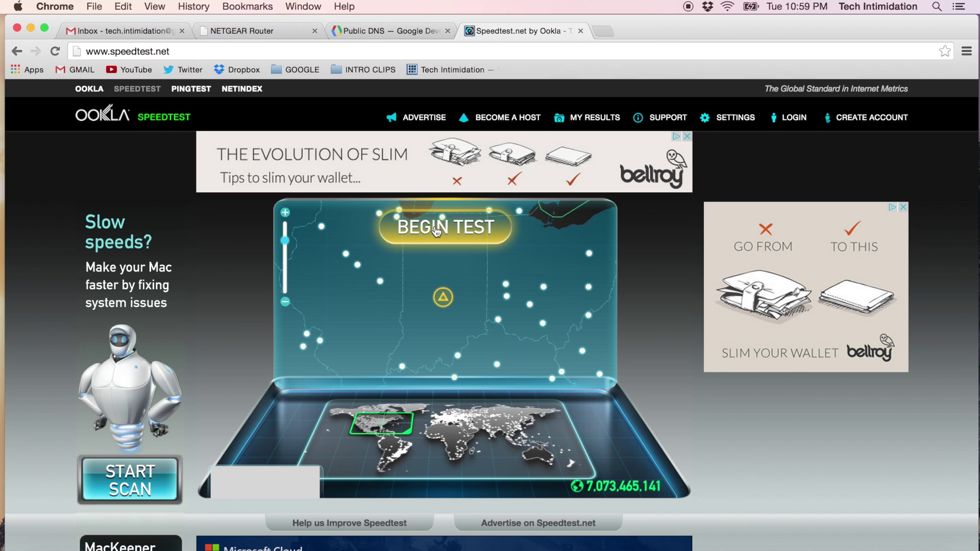
Step: Run the baseline test (26 ms ping, 16.40 Mbps down, 6.11 Mbps up), then return to Basic Settings
left_click(437, 230)
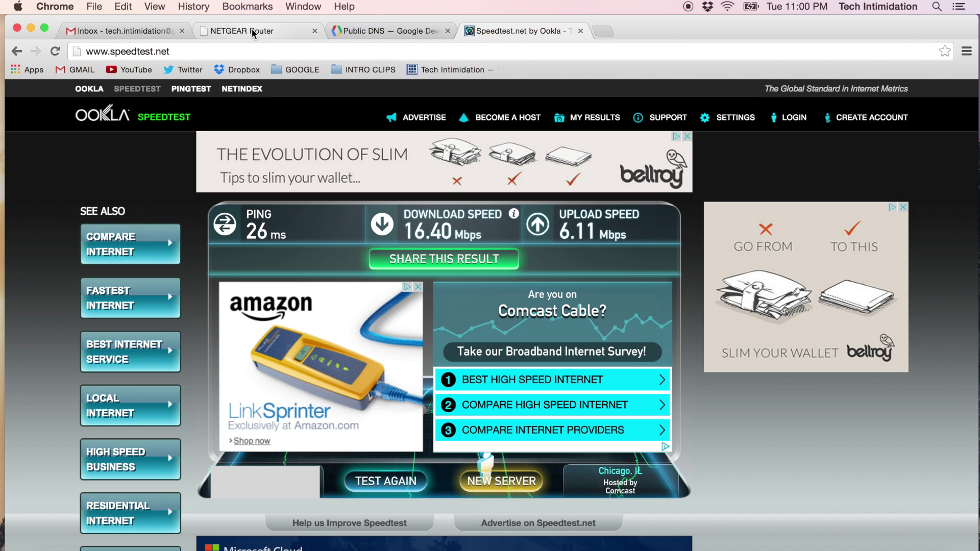
left_click(253, 33)
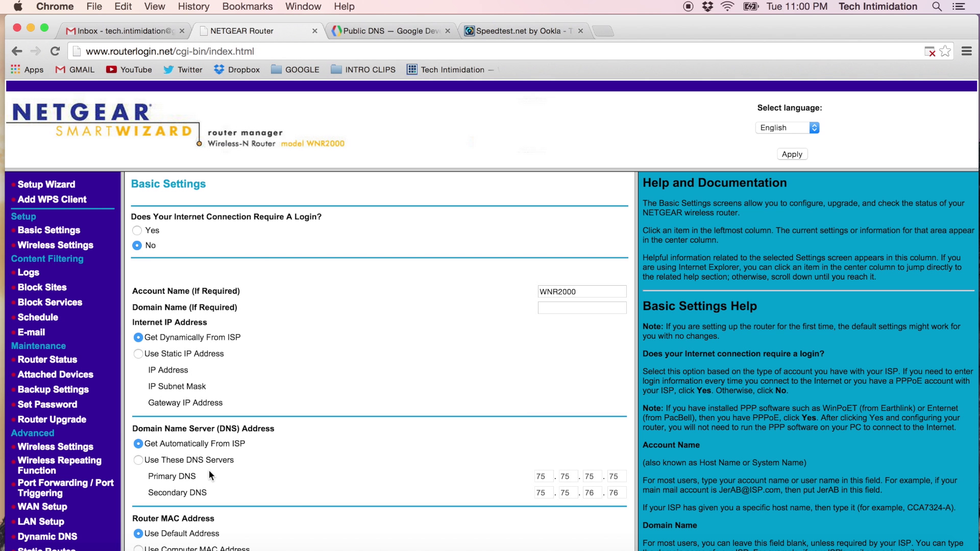
Step: Choose Use These DNS Servers and look up Google's public DNS addresses
left_click(137, 460)
left_click(391, 30)
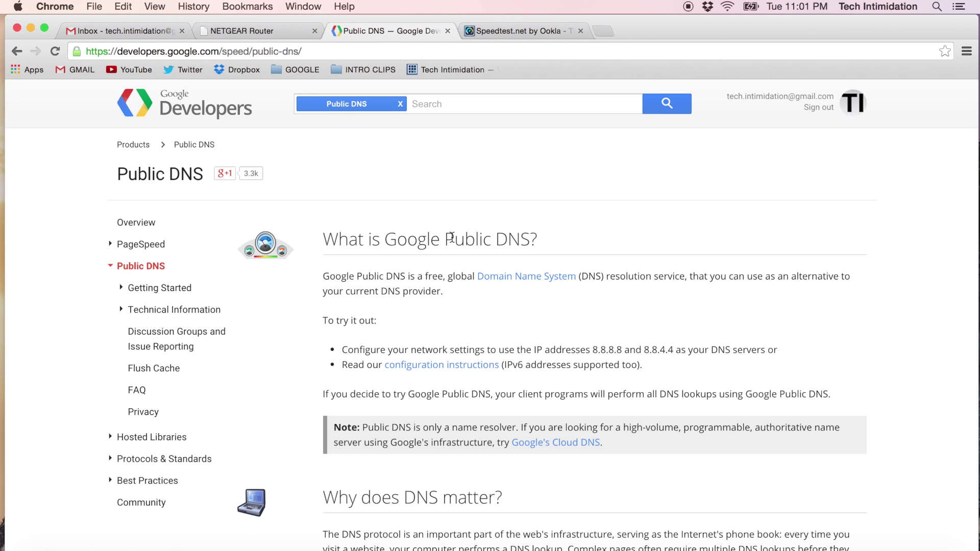
left_click(261, 31)
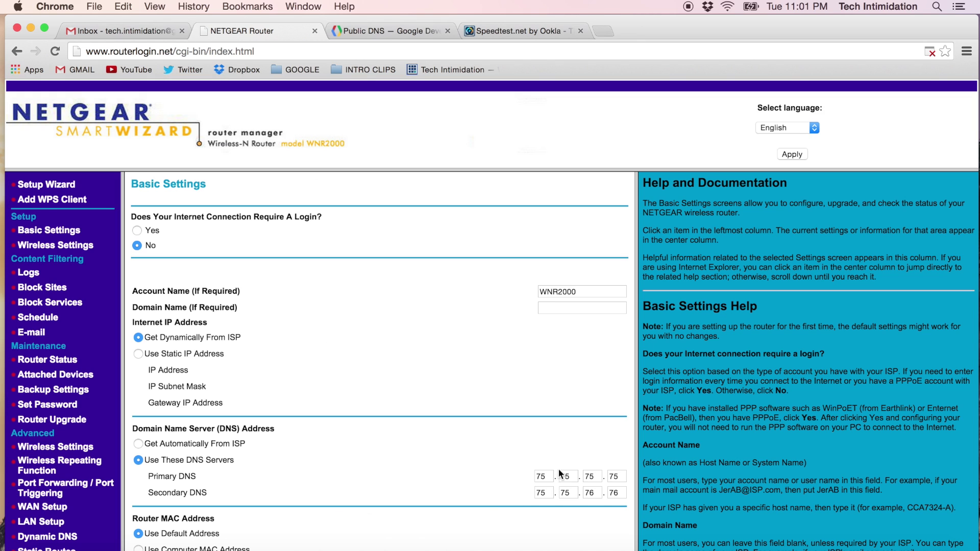
Step: Enter 8.8.8.8 as the primary DNS and 8.8.4.4 as the secondary DNS
double_click(544, 475)
type("8")
key("Tab")
type("8")
key("Tab")
type("8")
key("Tab")
type("8")
key("Tab")
type("8")
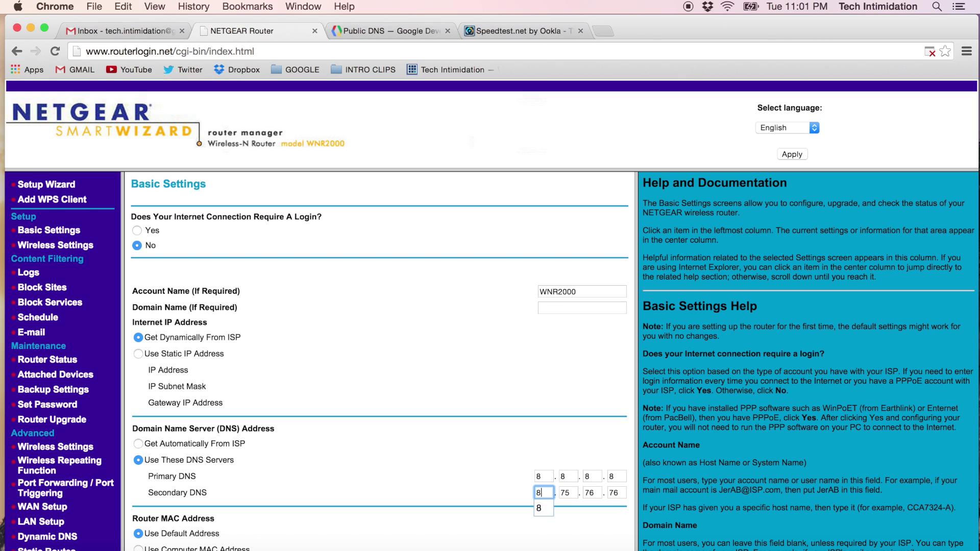
key("Tab")
type("8")
key("Tab")
type("4")
key("Tab")
type("4")
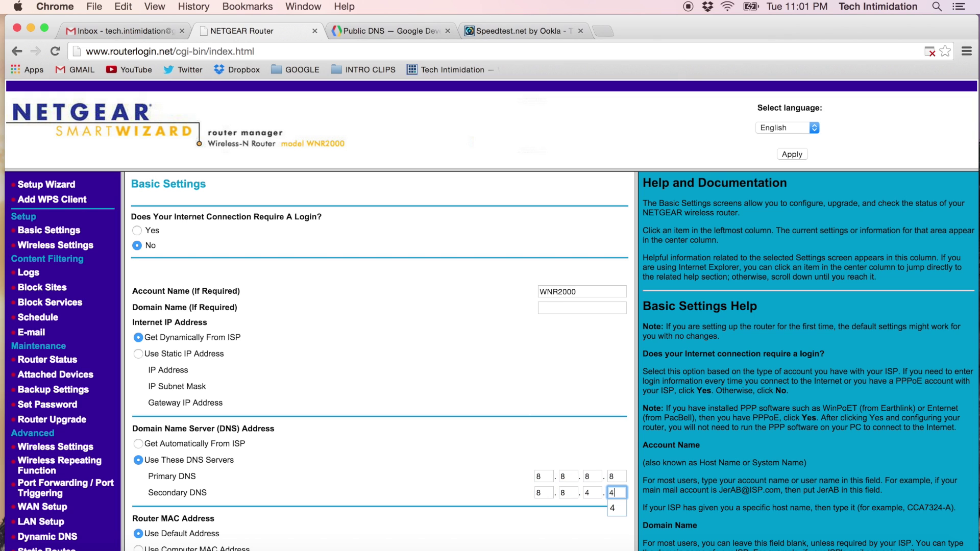
Step: Apply the DNS settings and log in so the router saves them
left_click(504, 508)
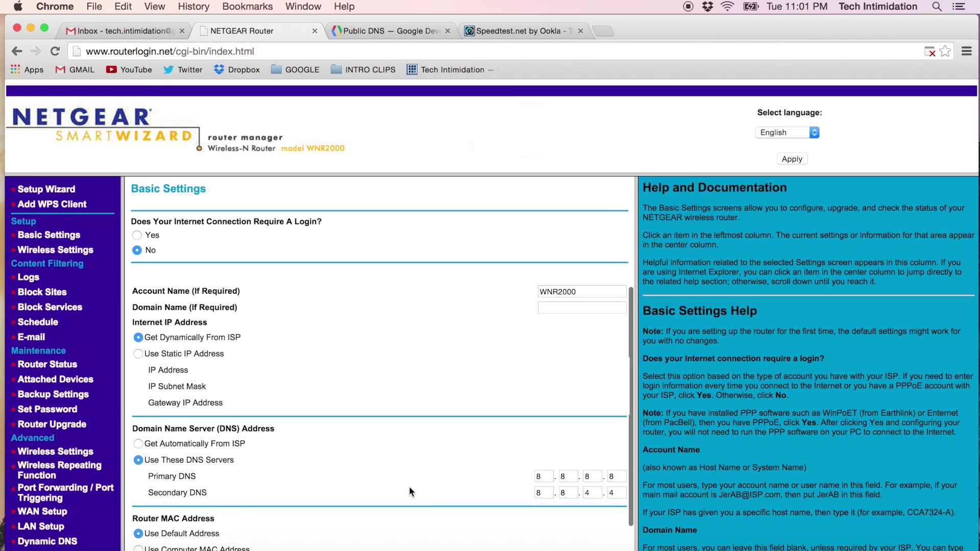
left_click(340, 544)
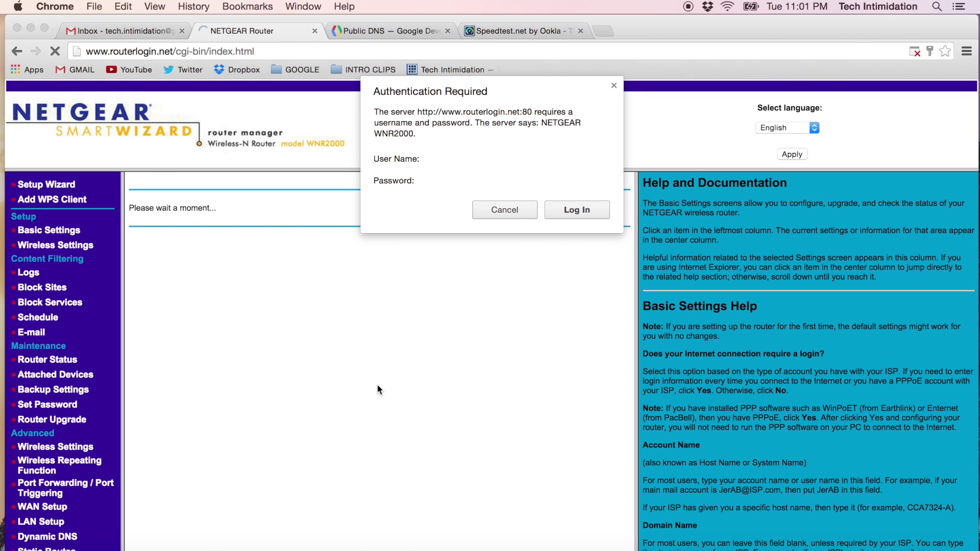
left_click(571, 209)
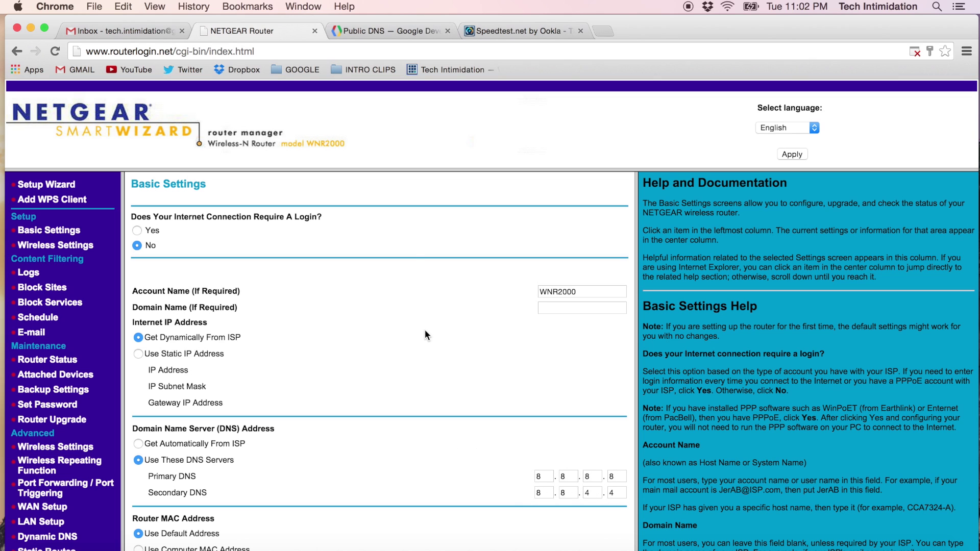
Step: Look over the open tabs, then load speedtest.net in a new tab
left_click(393, 30)
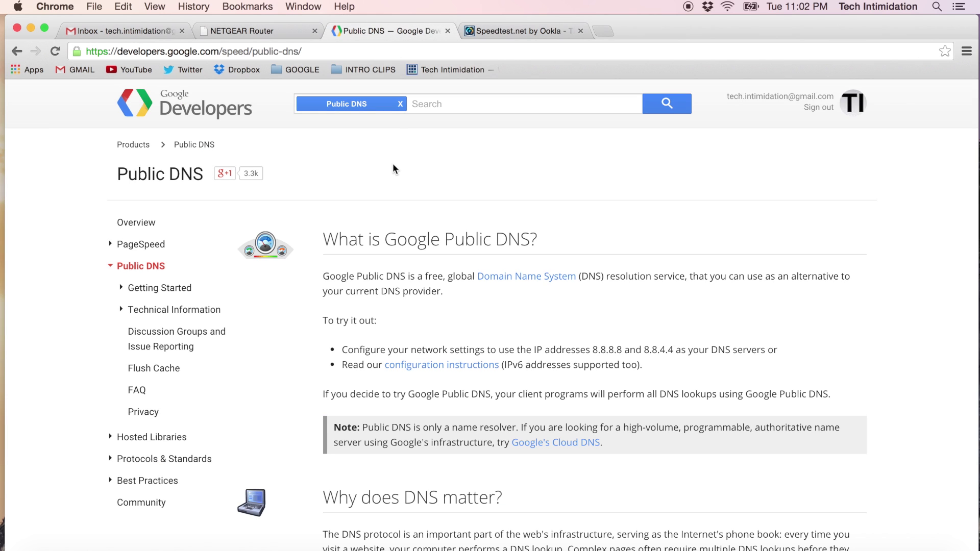
left_click(514, 32)
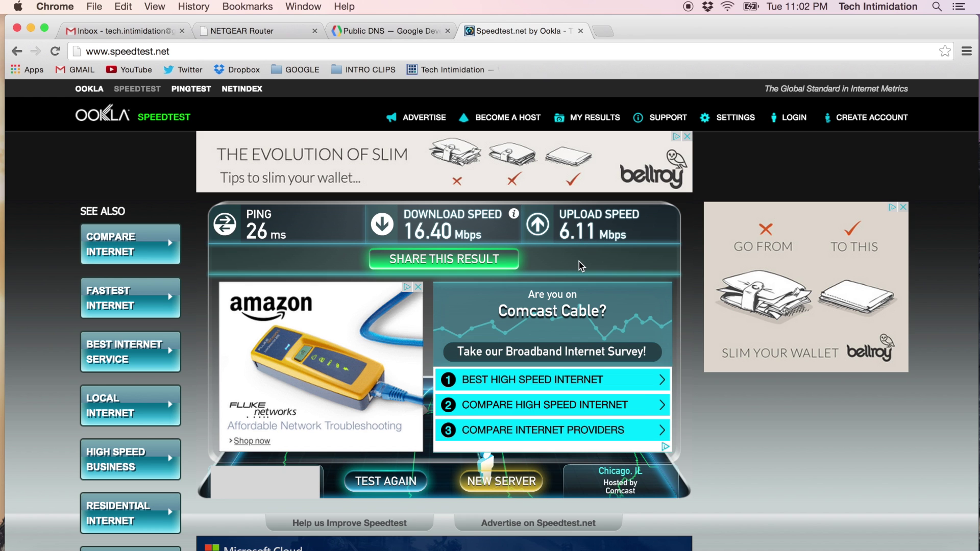
key("super+t")
type("speedtest.net")
key("Return")
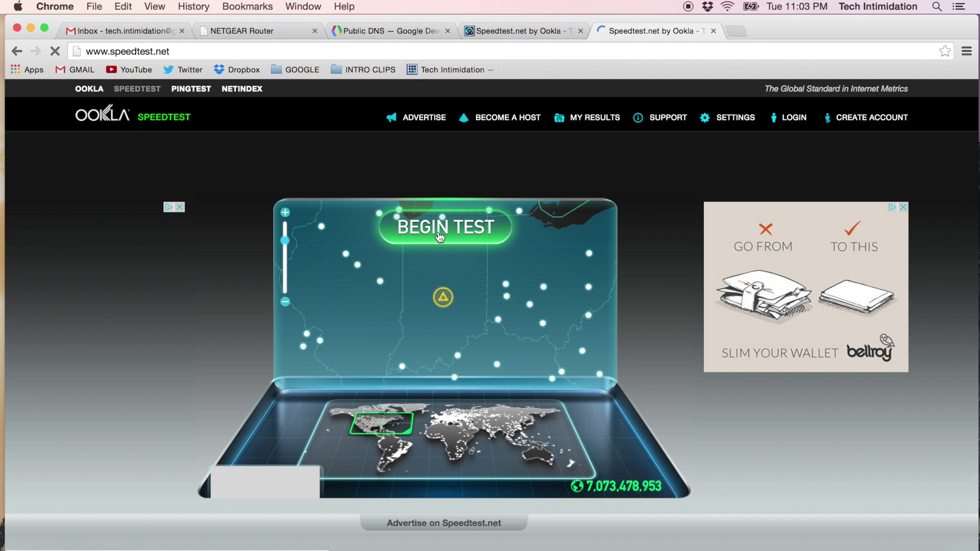
Step: Run the retest (26 ms, 16.18 Mbps down, 6.10 Mbps up), comparing with the earlier result
left_click(439, 236)
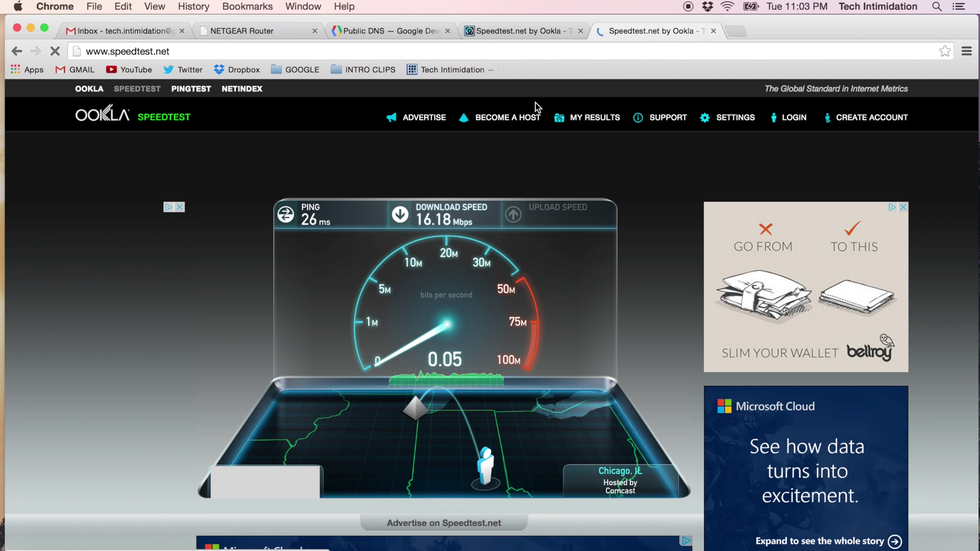
left_click(526, 32)
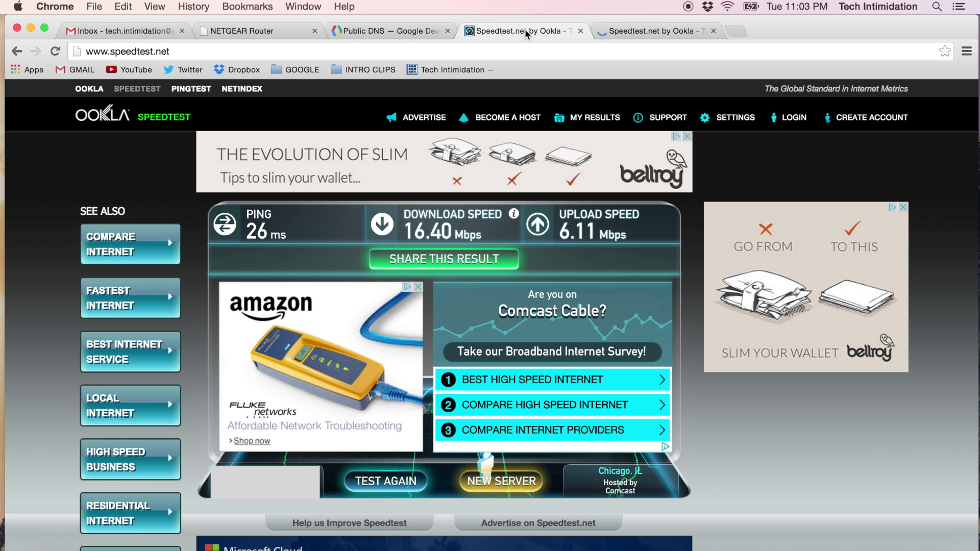
left_click(658, 34)
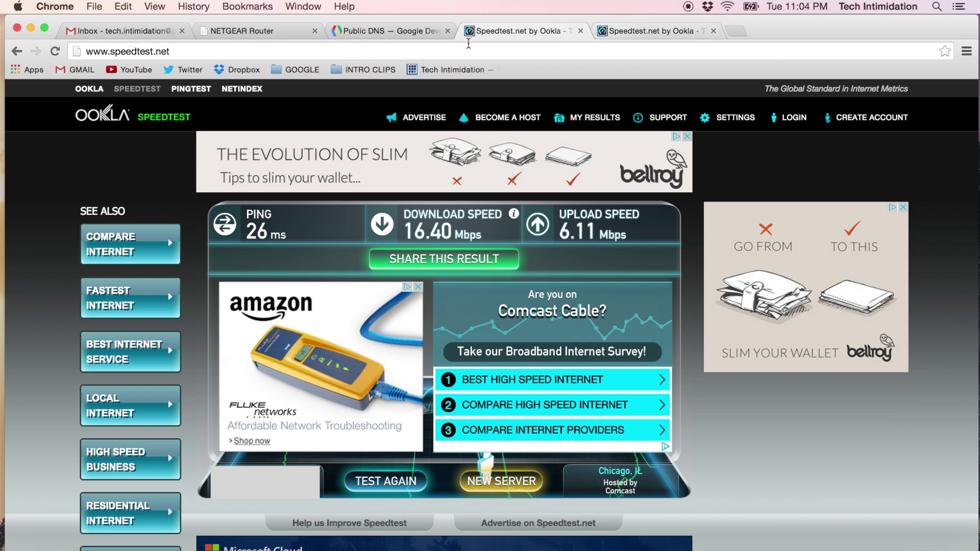
left_click(266, 32)
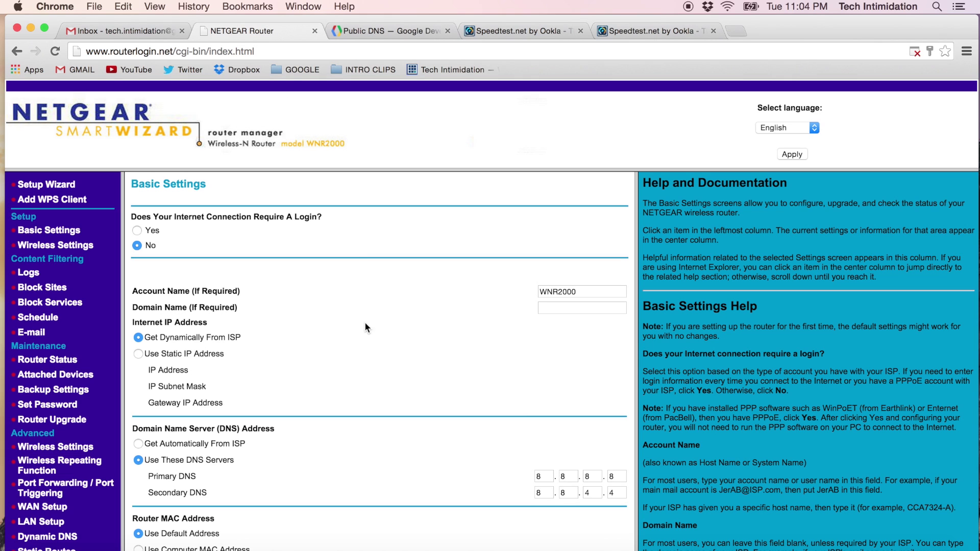
Step: Set TECHNET's wireless security to WPA2-PSK [AES] with a new passphrase and apply it
left_click(77, 246)
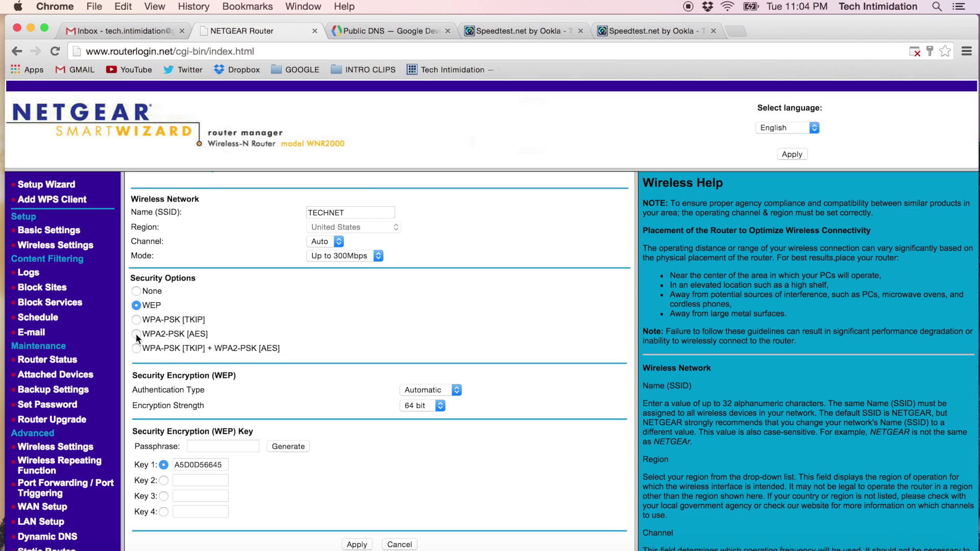
left_click(136, 334)
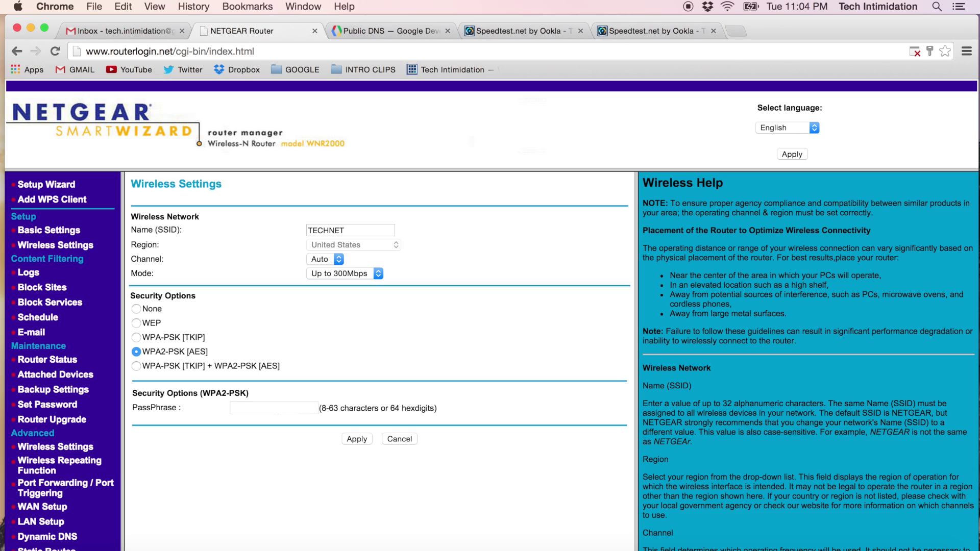
left_click(276, 408)
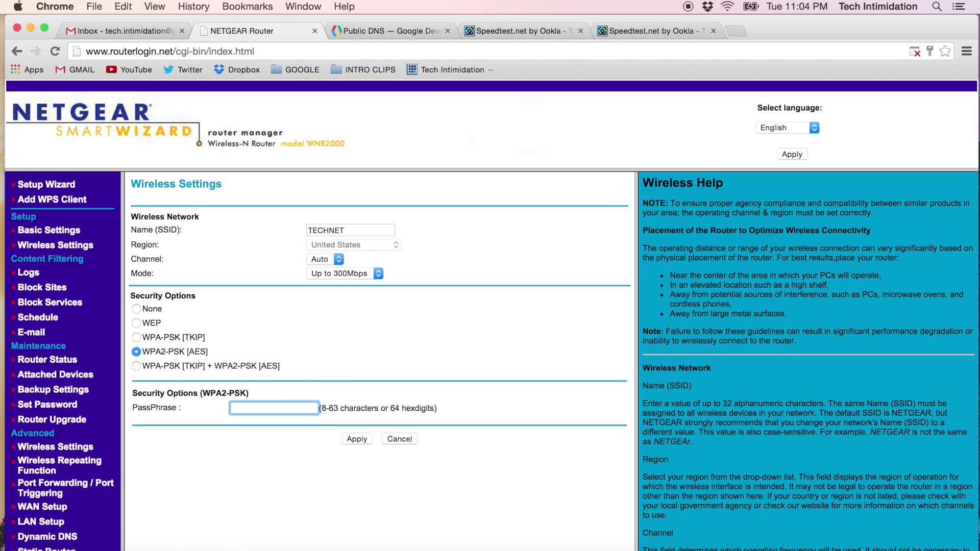
left_click(358, 439)
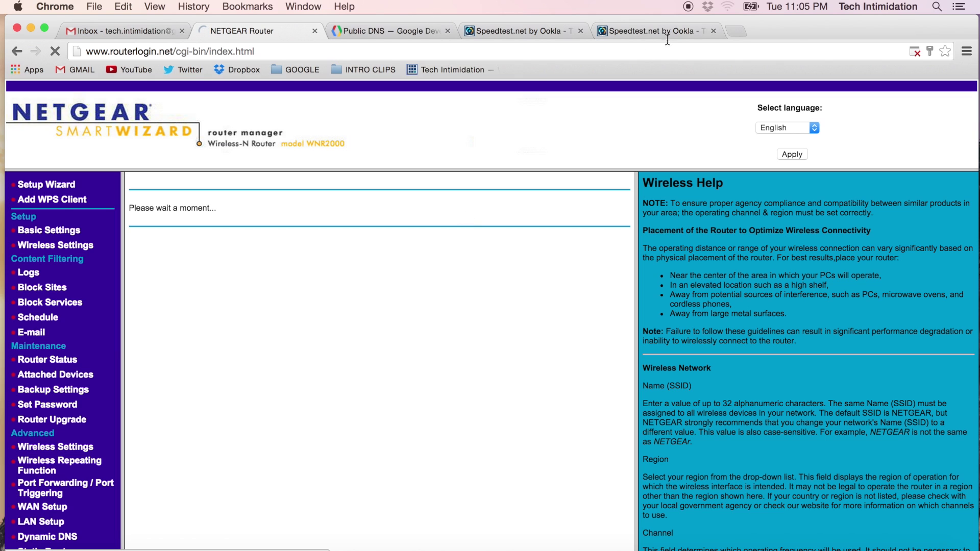
Step: Rejoin the TECHNET Wi-Fi network from the menu bar using its new password
left_click(727, 7)
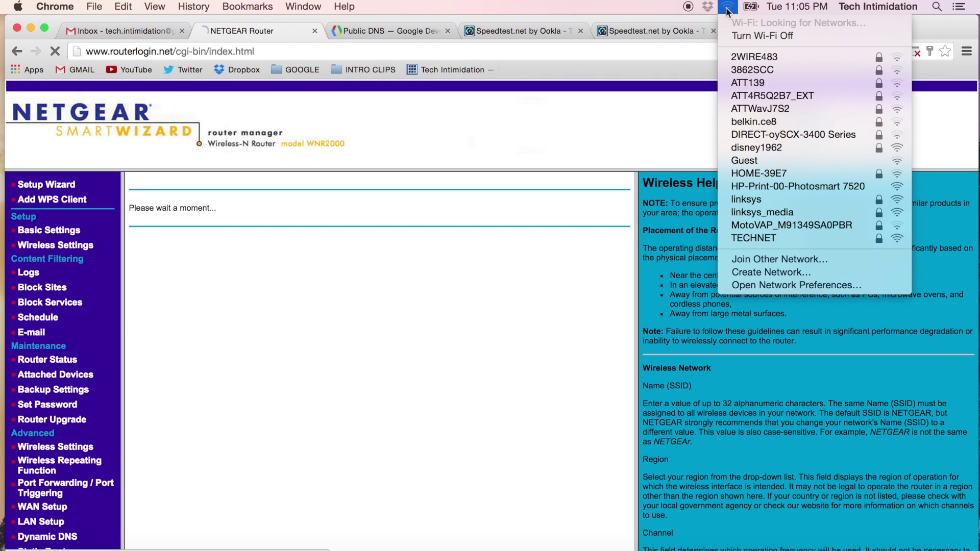
left_click(728, 10)
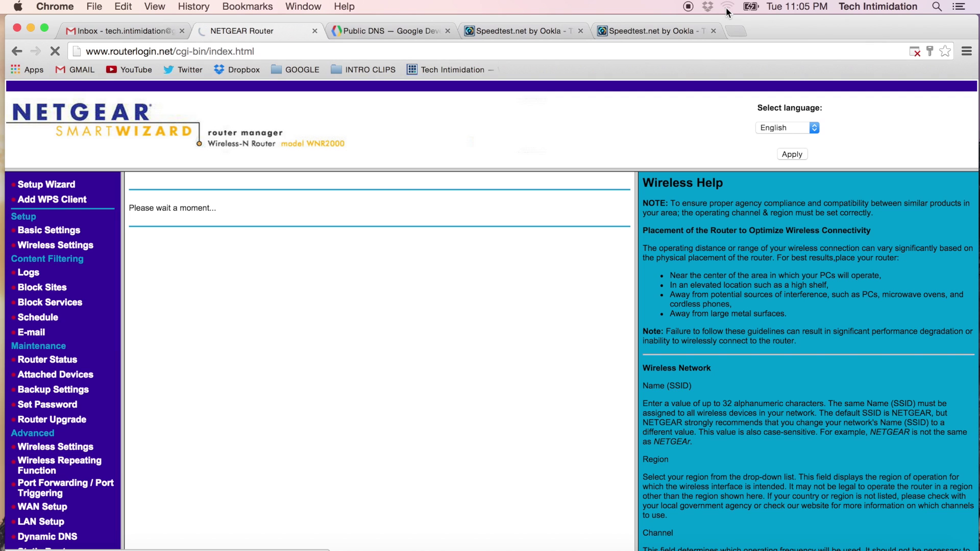
left_click(728, 9)
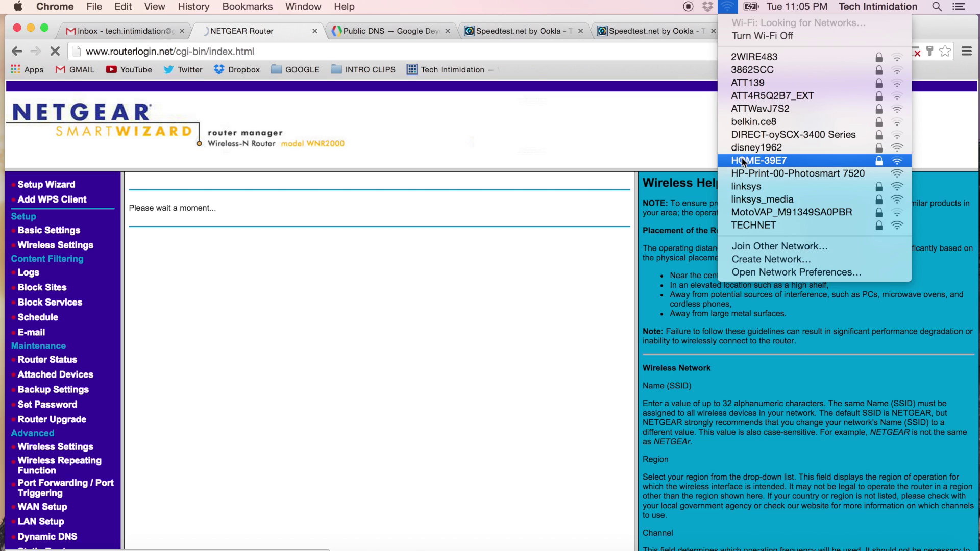
left_click(746, 228)
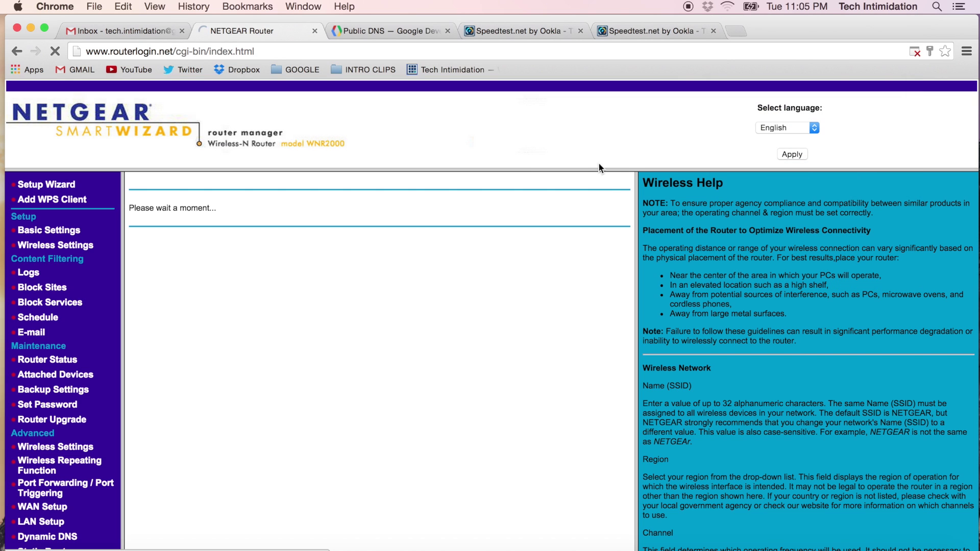
left_click(728, 7)
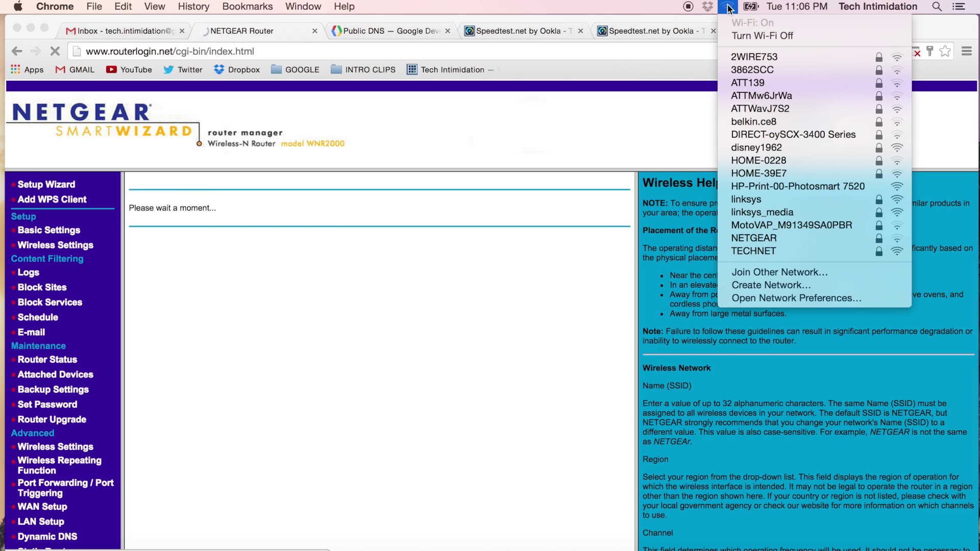
left_click(728, 8)
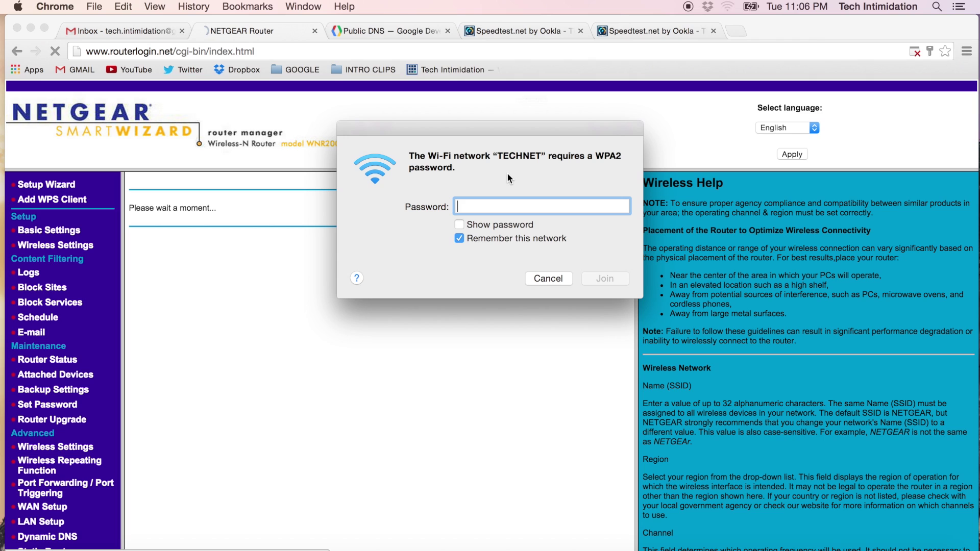
type("•••••••••")
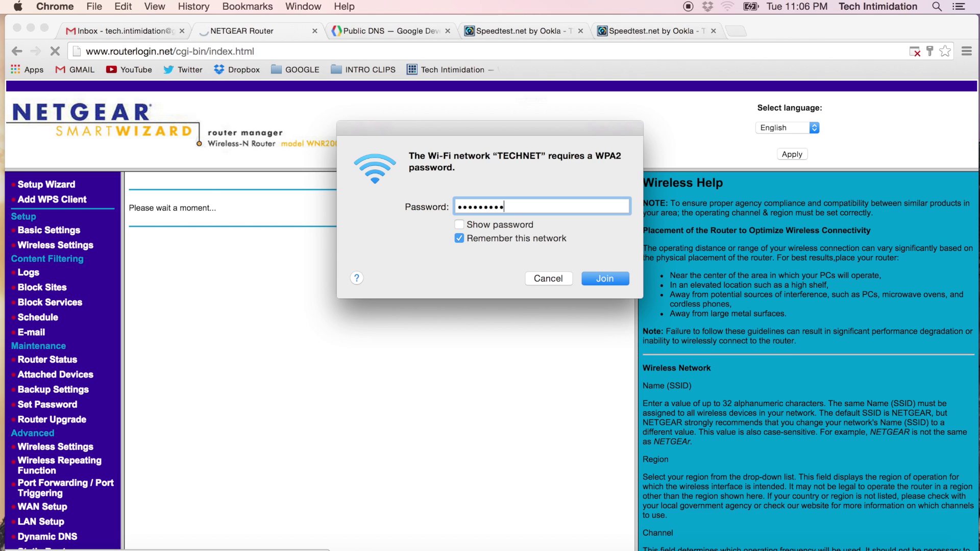
key("Return")
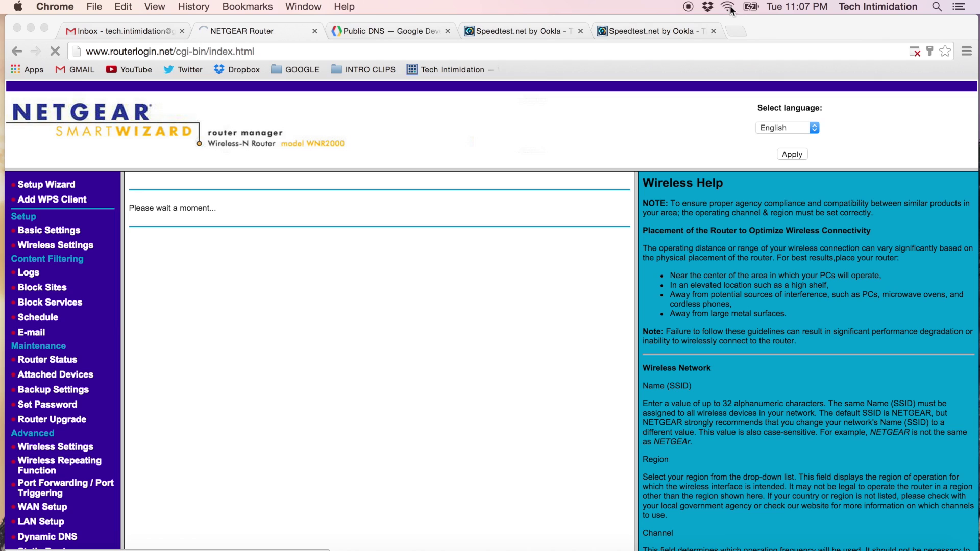
Step: Load cnn.com in a new tab to confirm the connection works
left_click(271, 53)
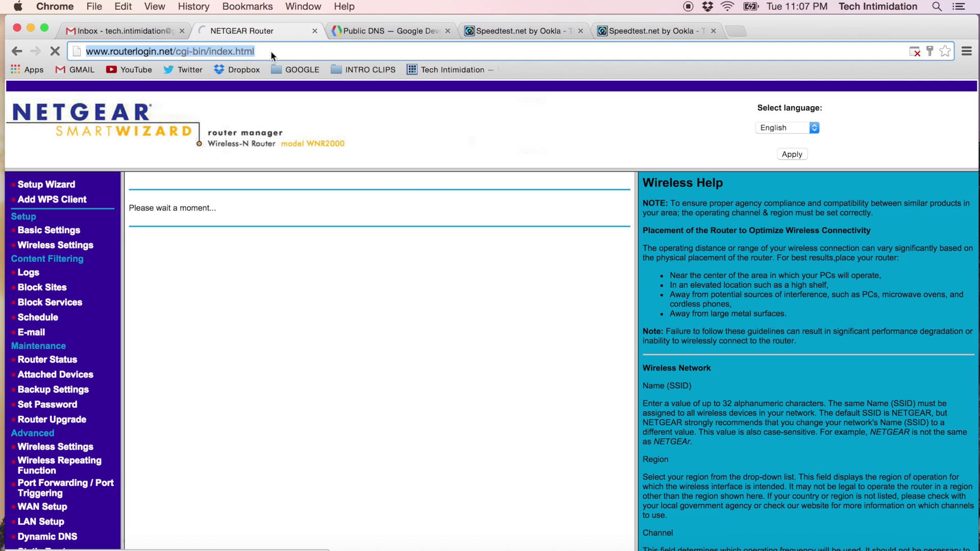
key("super+t")
type("cnn")
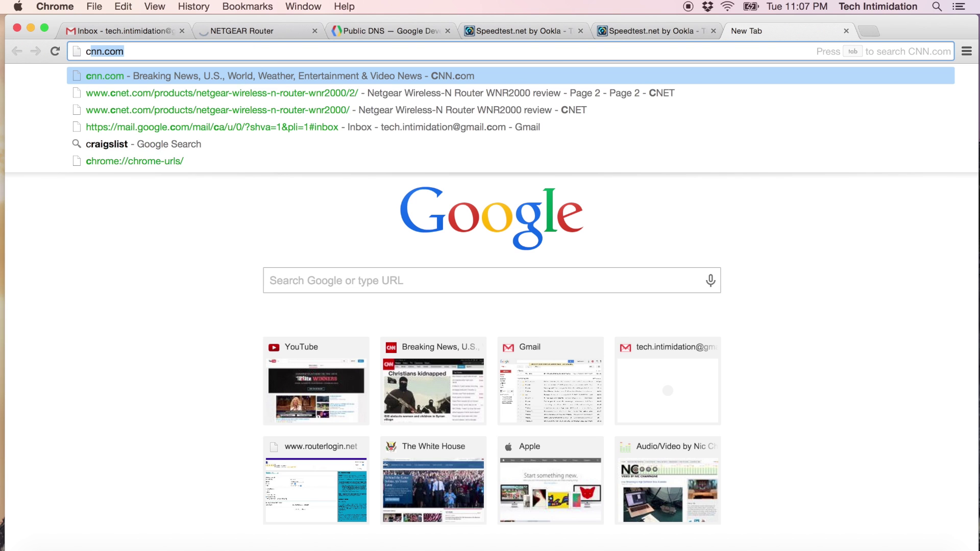
type(".co")
key("Return")
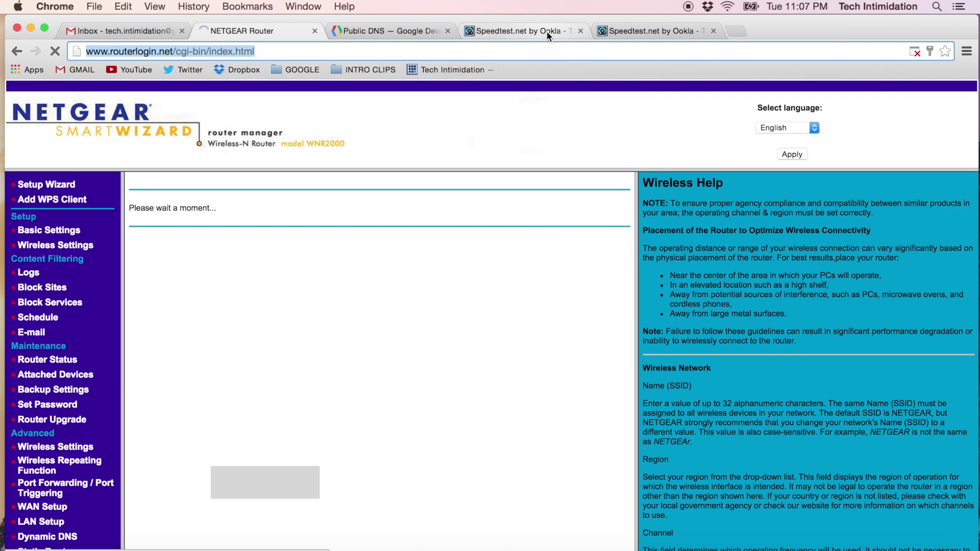
Step: Glance at the earlier Speedtest results, then load speedtest.net in the new tab
left_click(546, 31)
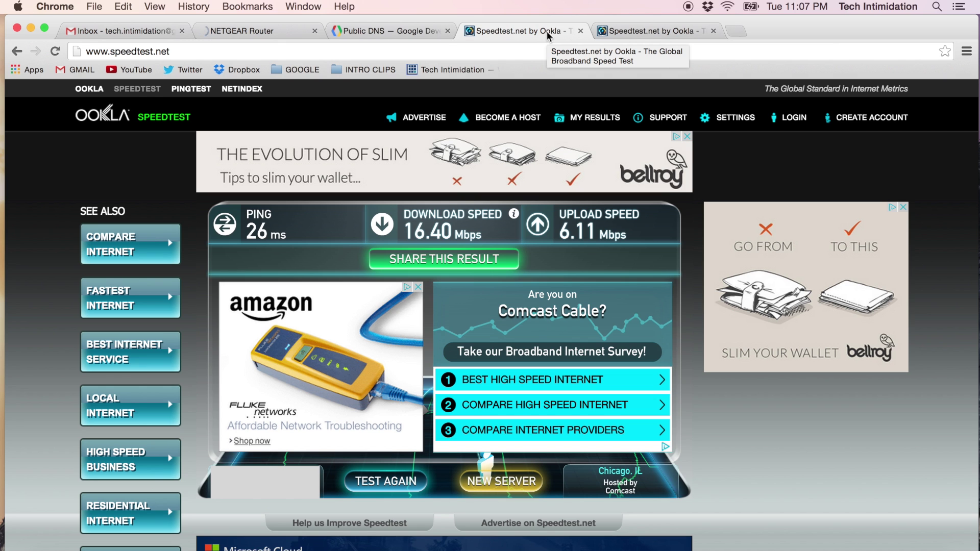
left_click(638, 28)
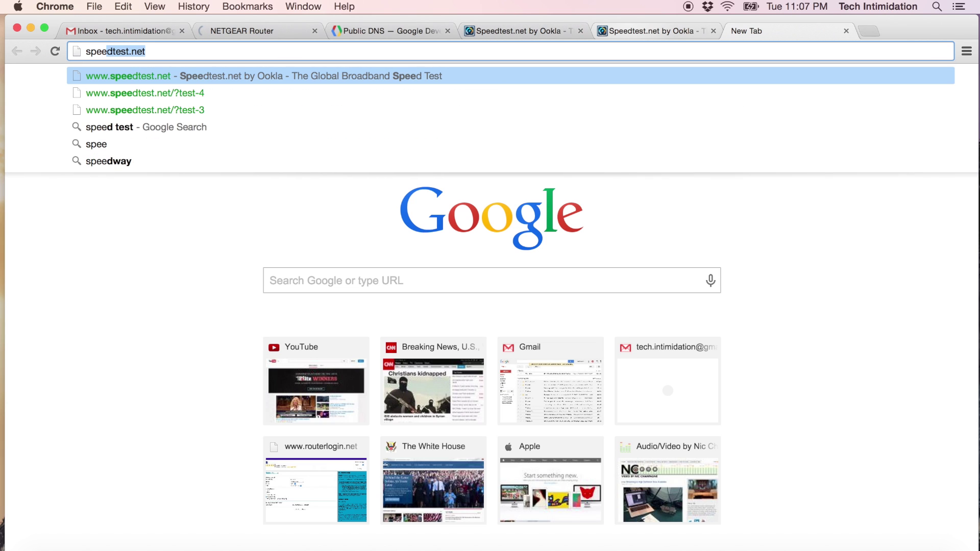
key("BackSpace")
type("test.net")
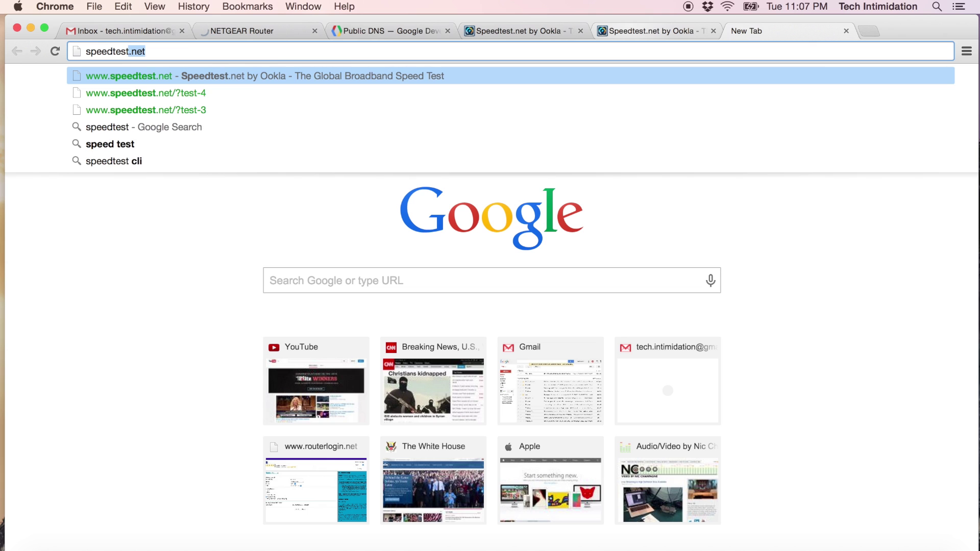
key("Return")
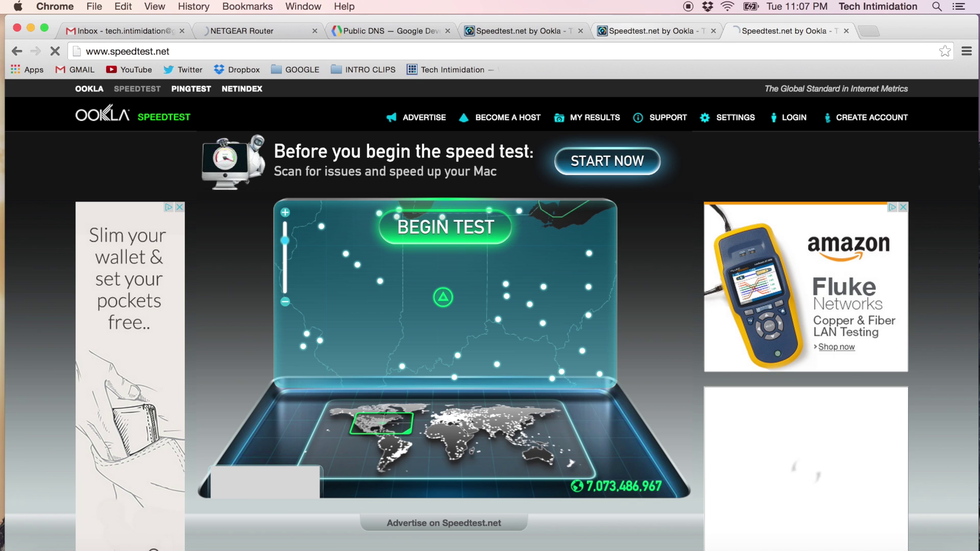
Step: Start the third speed test and compare its ~30 Mbps download against the earlier 16.18 Mbps
left_click(444, 231)
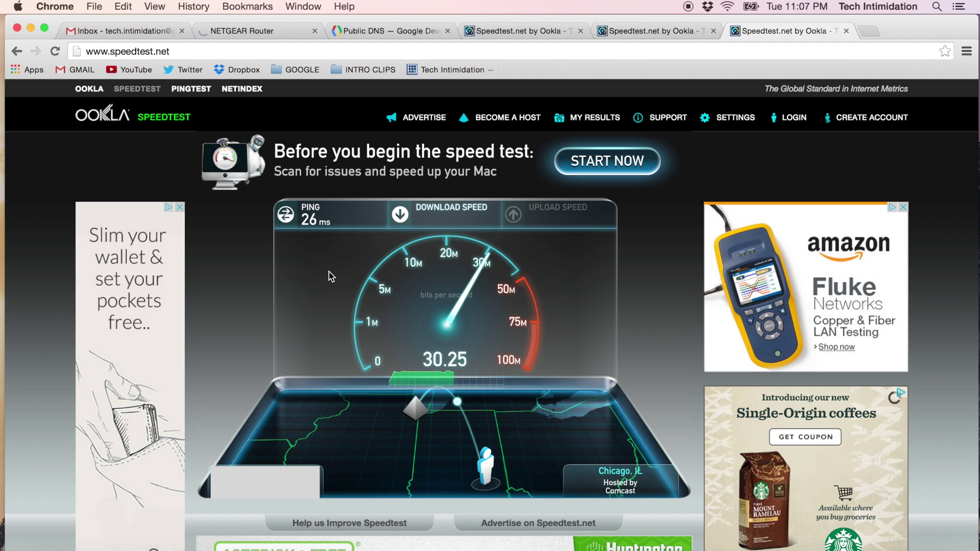
left_click(653, 30)
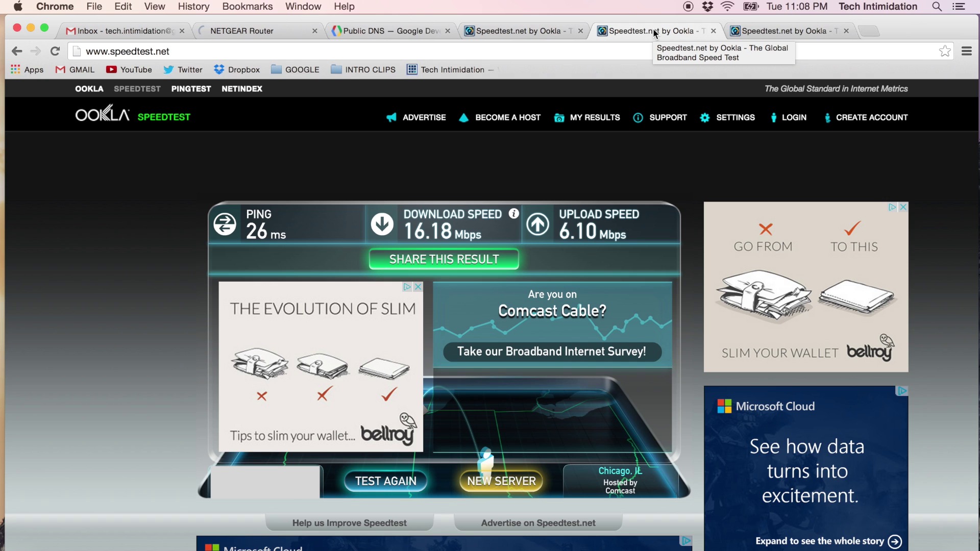
left_click(766, 30)
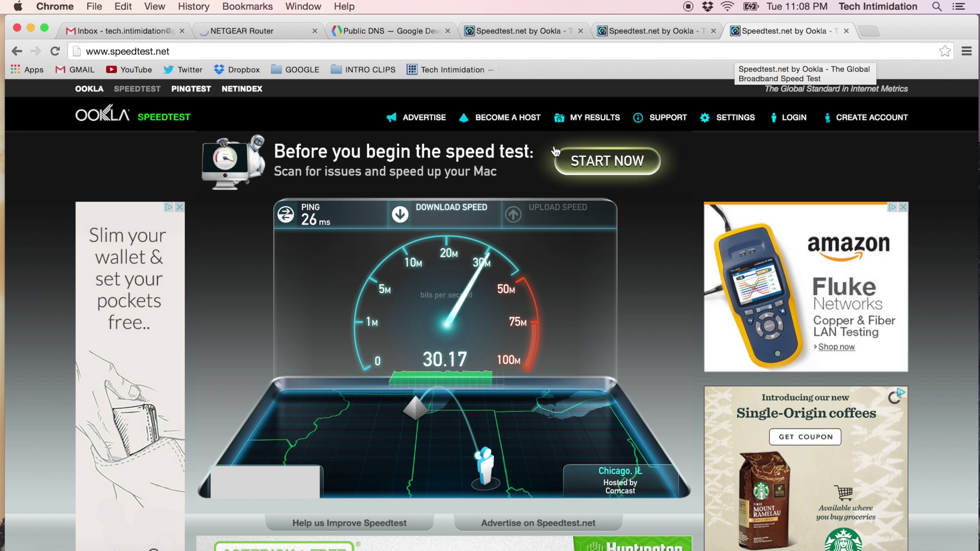